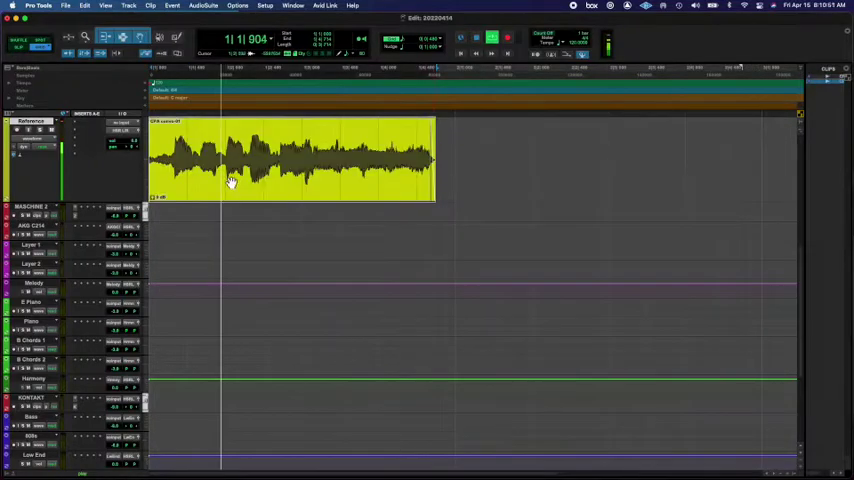
# Step: Open the plug-in selector from an empty insert slot on the Reference track
pyautogui.click(110, 130)
pyautogui.moveTo(145, 133)
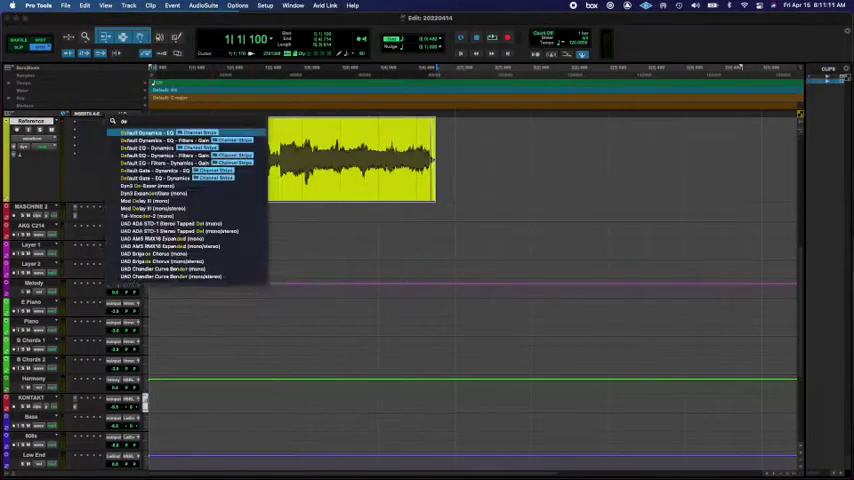
# Step: Insert a De-esser plug-in on the Reference vocal track
pyautogui.click(160, 160)
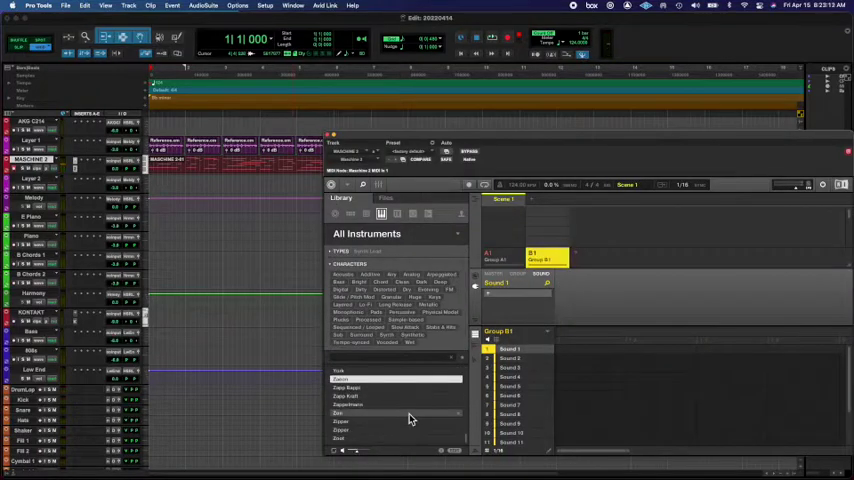
# Step: Load the York preset in Maschine and move the MIDI clip to the E Piano track
pyautogui.click(378, 373)
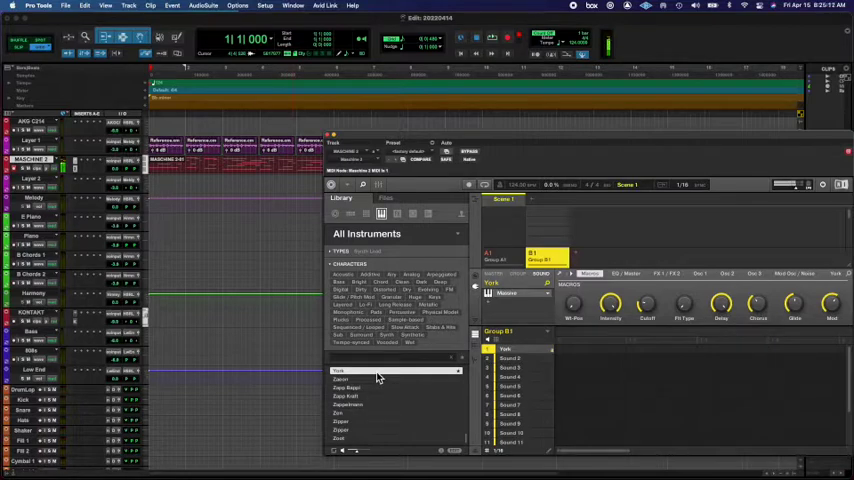
pyautogui.moveTo(207, 171); pyautogui.dragTo(223, 217)
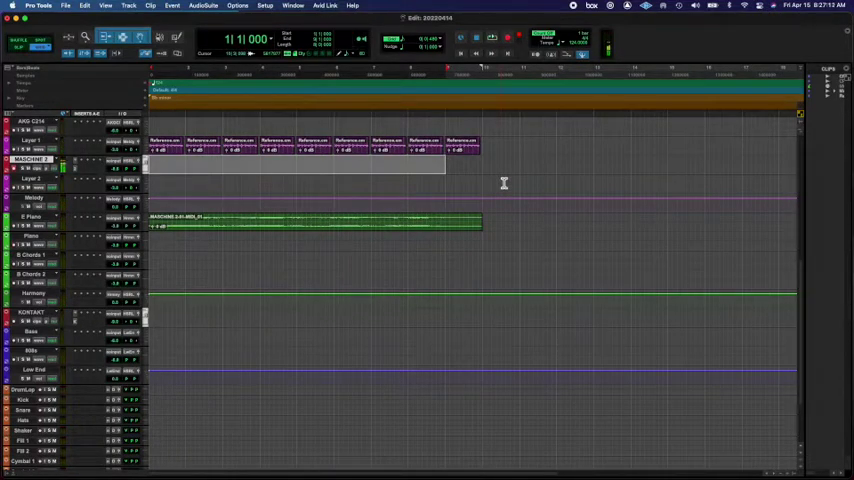
# Step: Start playback and record a new MIDI take on the MASCHINE 2 track
pyautogui.press('space')
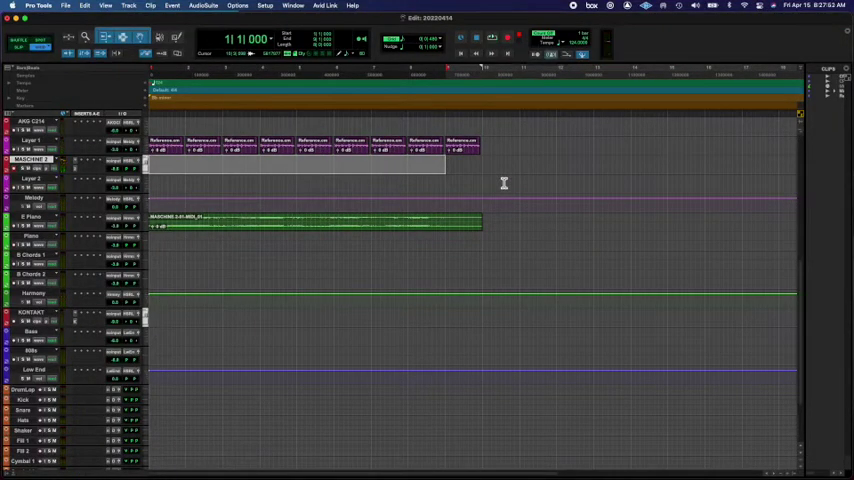
pyautogui.press('F12')
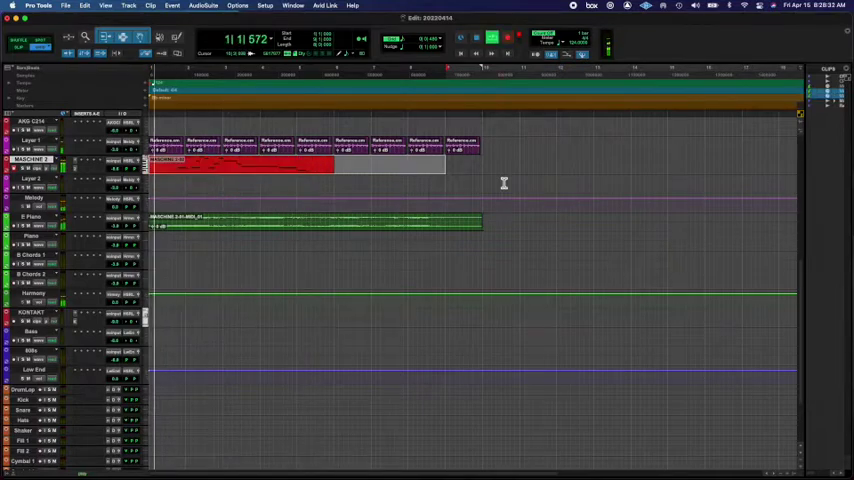